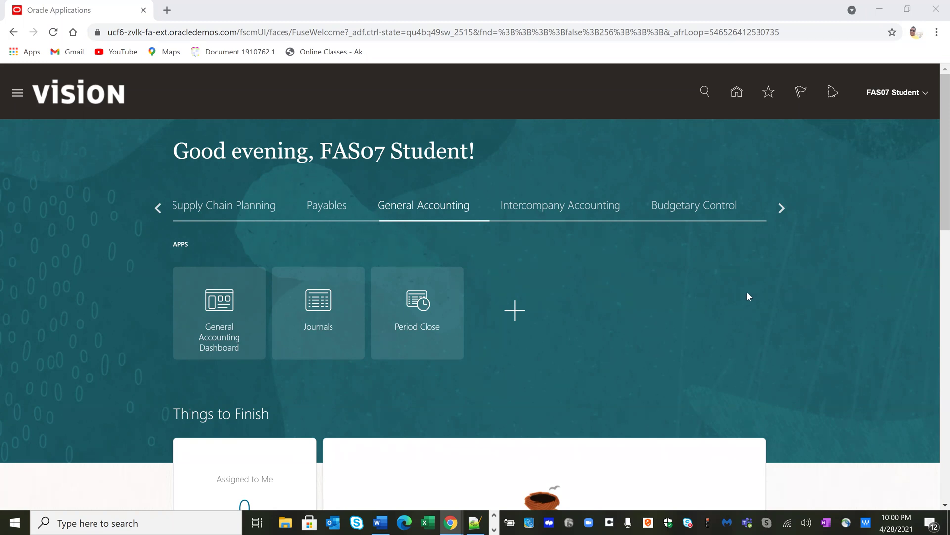
Step: Open the General Ledger accounting period statuses for US Primary Ledger from the Period Close work area
click(420, 305)
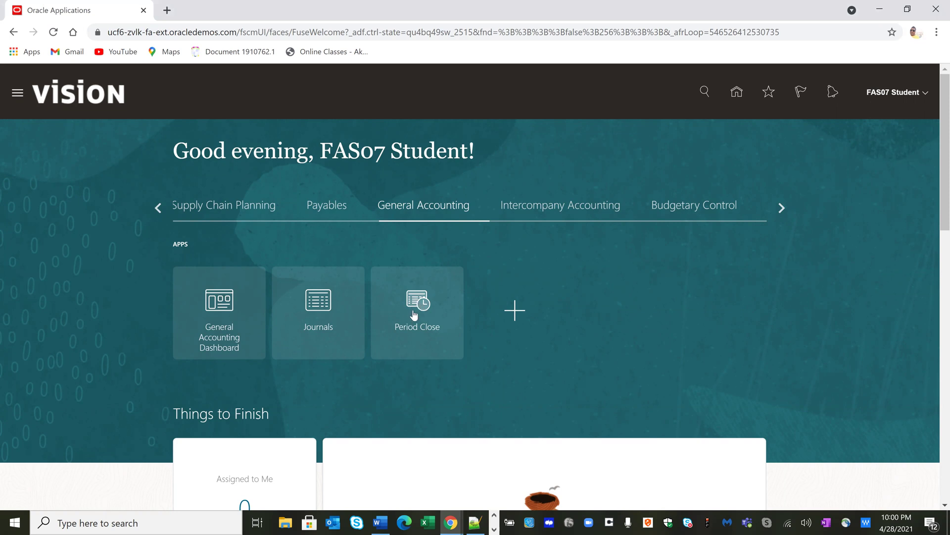
click(414, 315)
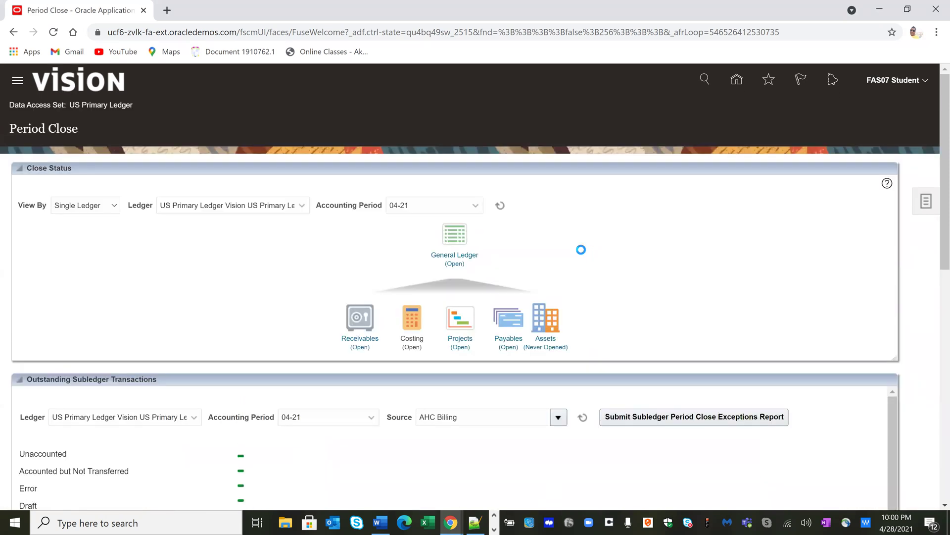
click(458, 237)
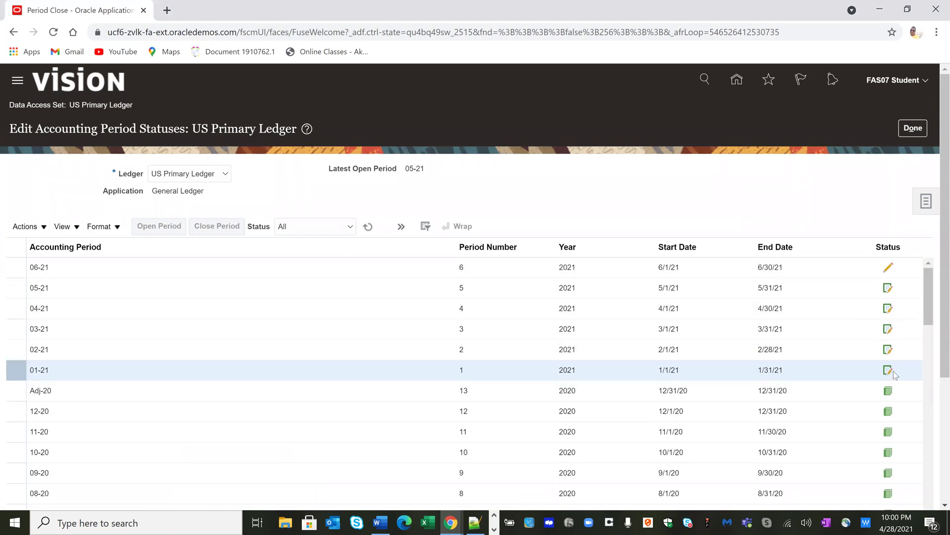
Step: Close General Ledger period 01-21 for US Primary Ledger, continuing despite the open subledger periods
click(109, 371)
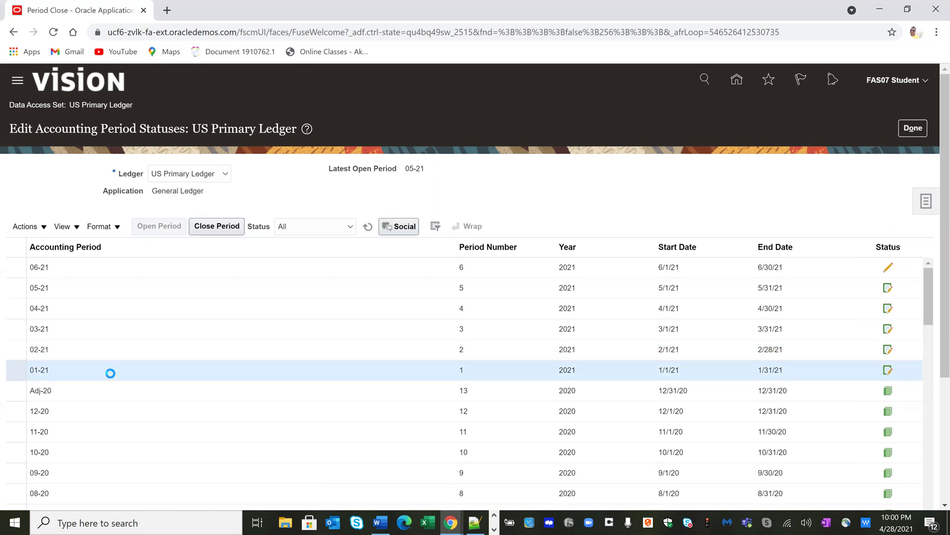
click(204, 228)
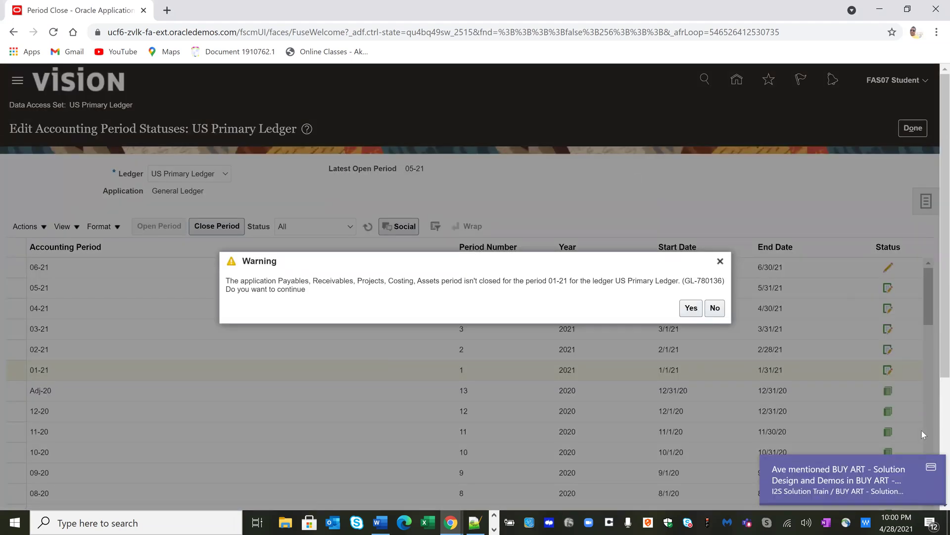
click(691, 308)
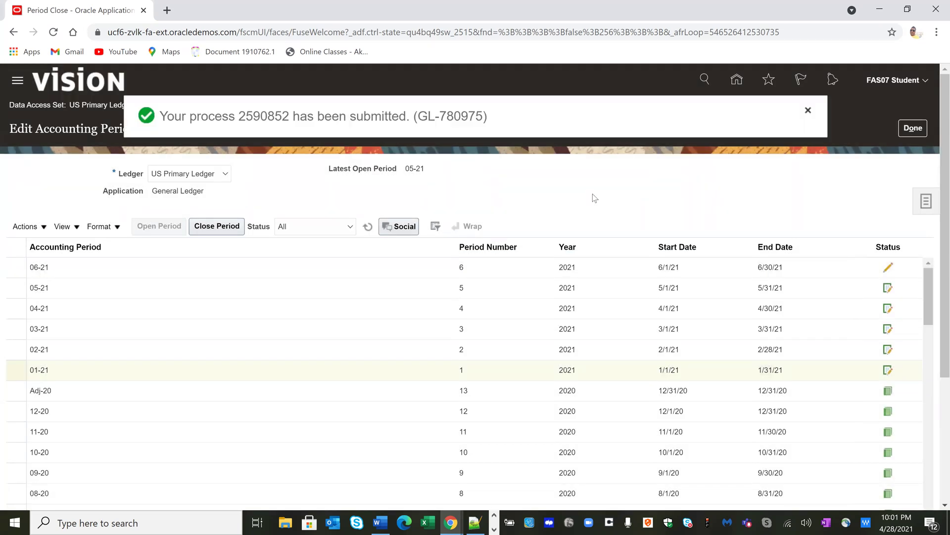
click(807, 111)
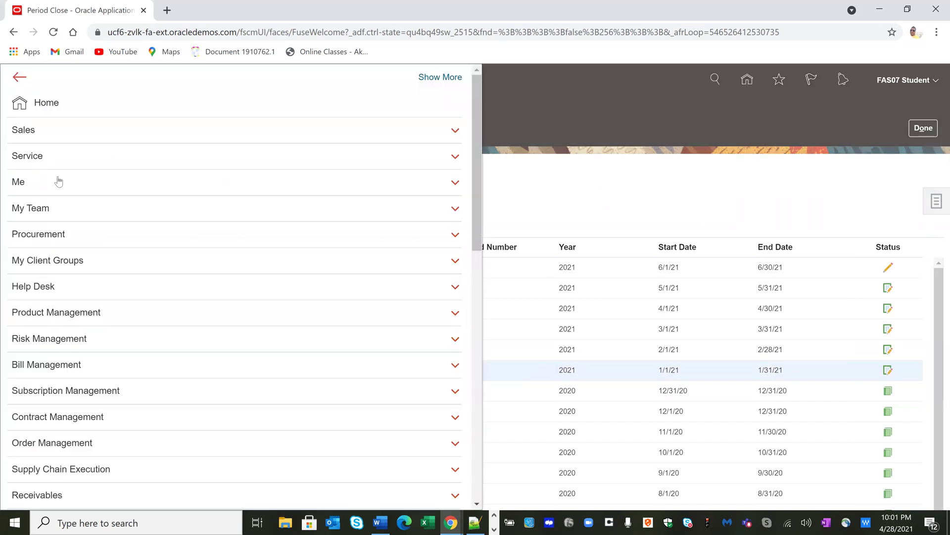
Step: Open Scheduled Processes, refresh the process list and check the status of the Close General Ledger Periods process
drag(479, 246, 492, 467)
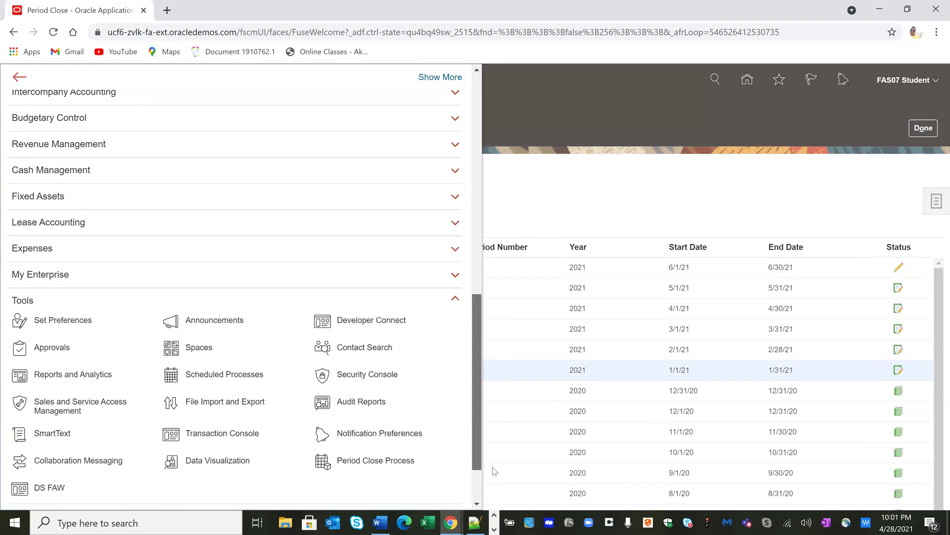
click(230, 363)
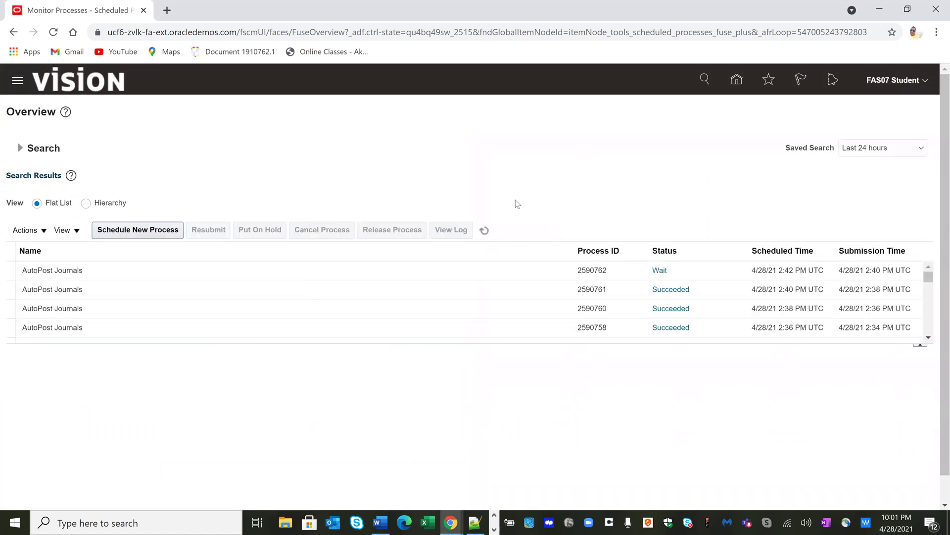
click(484, 231)
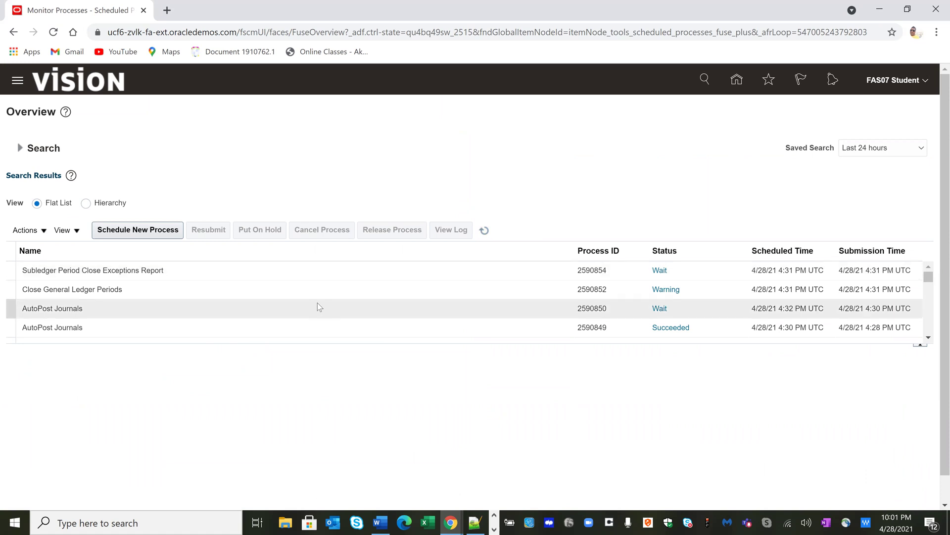
click(295, 289)
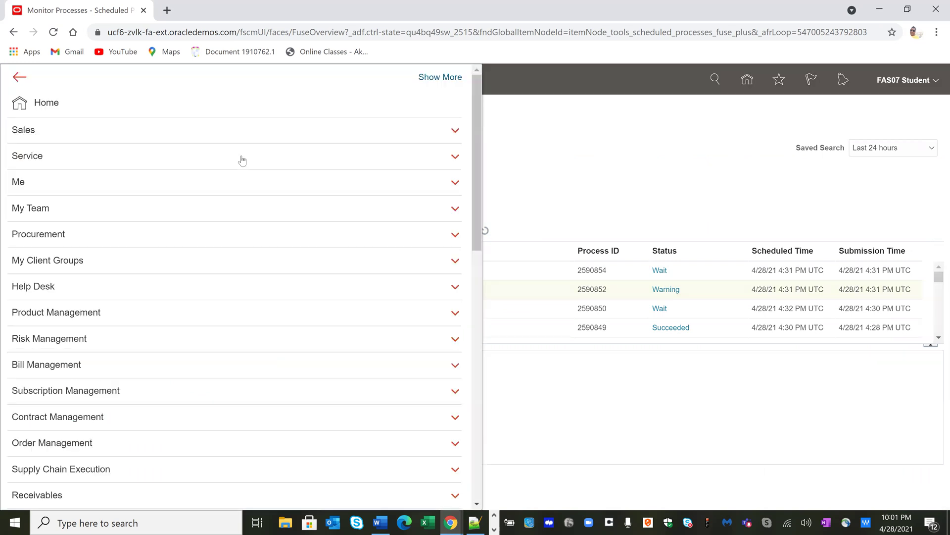
Step: Return to the General Ledger period statuses in Period Close and check the status of period 01-21
drag(477, 240, 477, 254)
drag(476, 266, 423, 365)
click(347, 336)
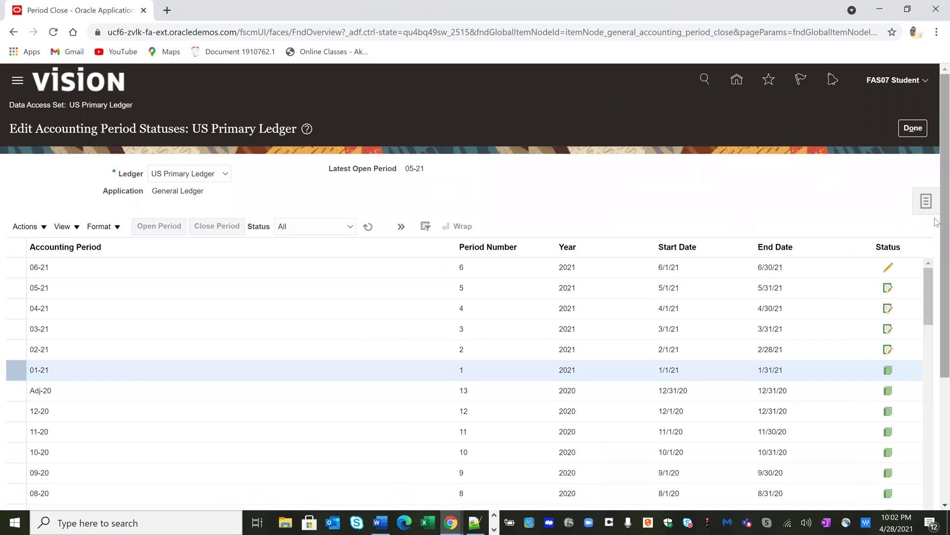
scroll(936, 362, down, 1)
scroll(936, 361, down, 3)
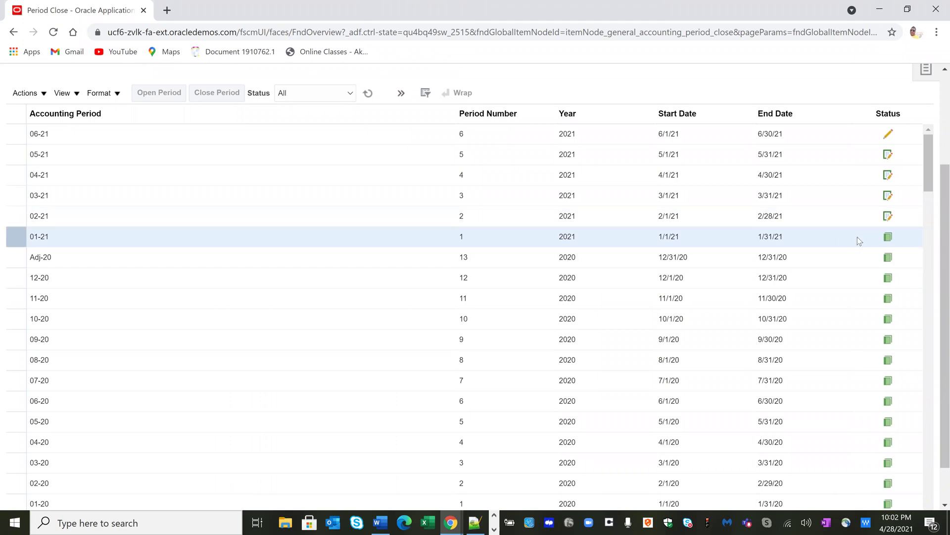
scroll(938, 233, up, 3)
scroll(936, 122, up, 1)
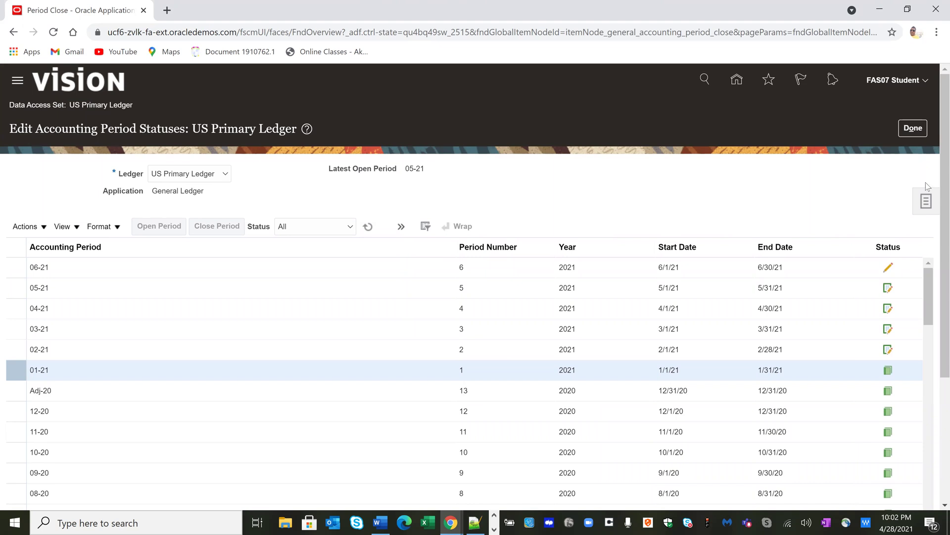
Step: Finish viewing the period statuses and open the Financials offering in Setup and Maintenance
click(913, 128)
click(924, 83)
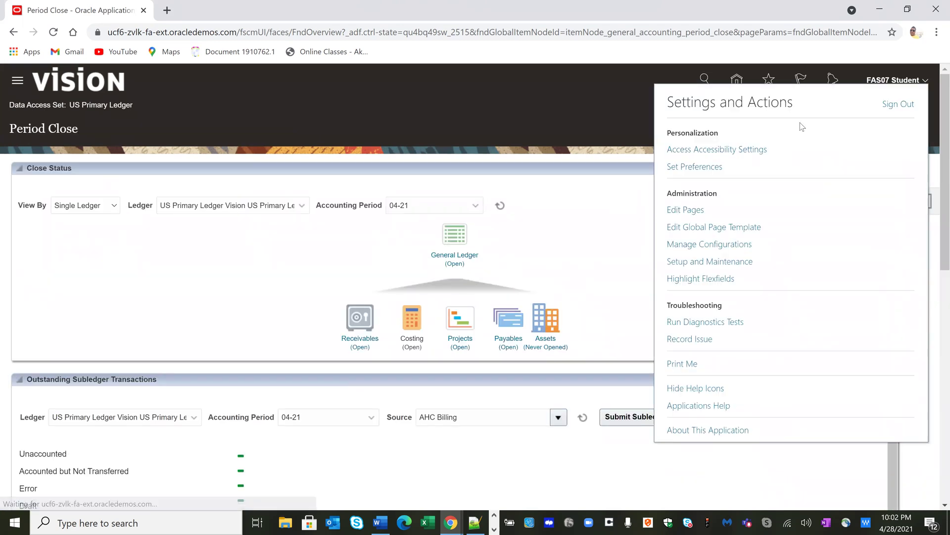
click(684, 266)
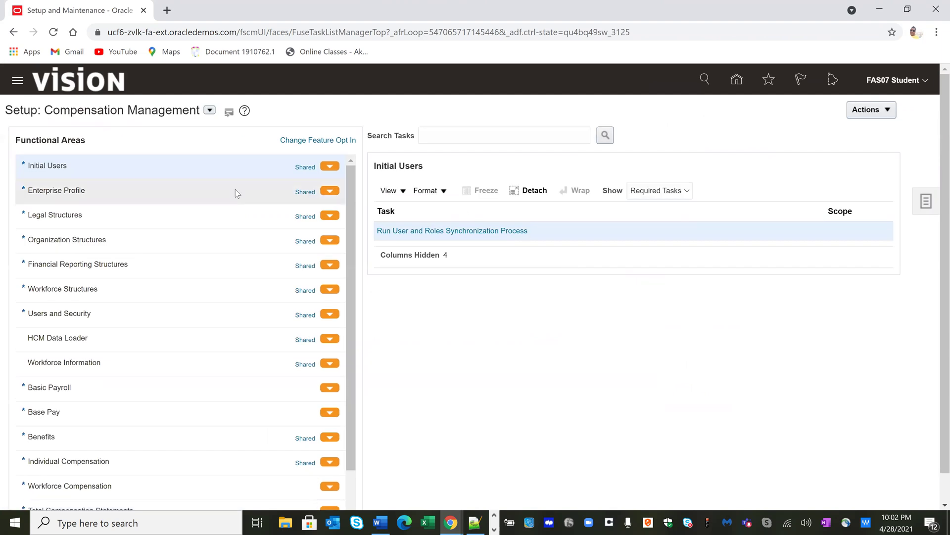
click(210, 110)
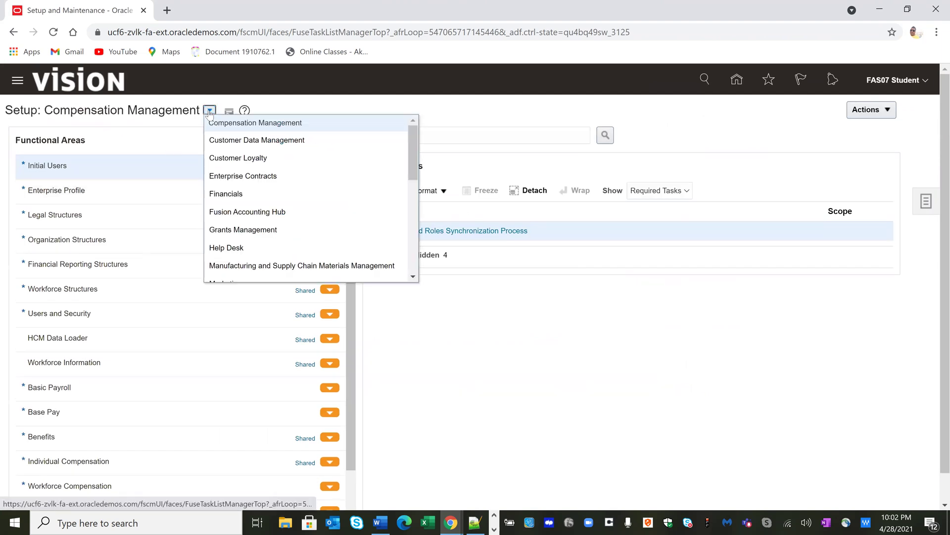
click(233, 193)
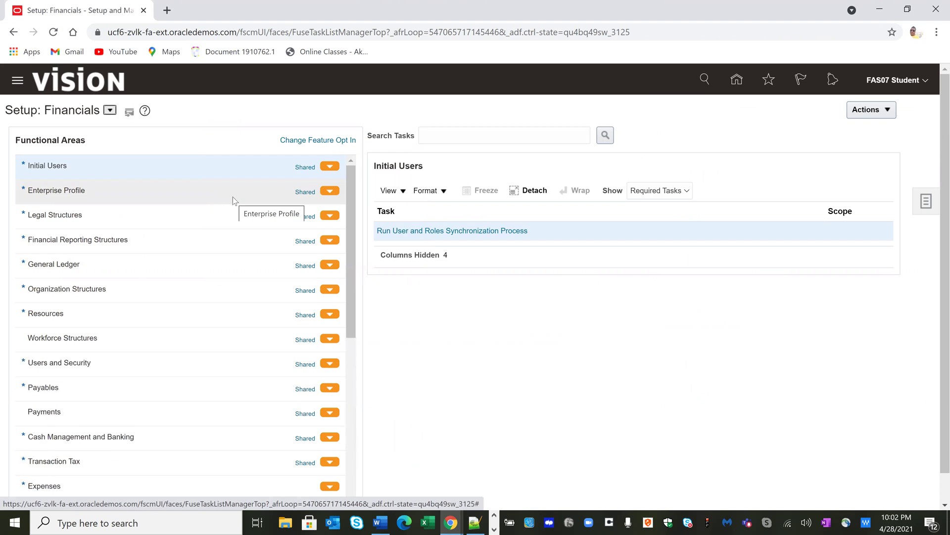
Step: Open the Specify Ledger Options task in the General Ledger functional area with US Primary Ledger as the scope
click(73, 264)
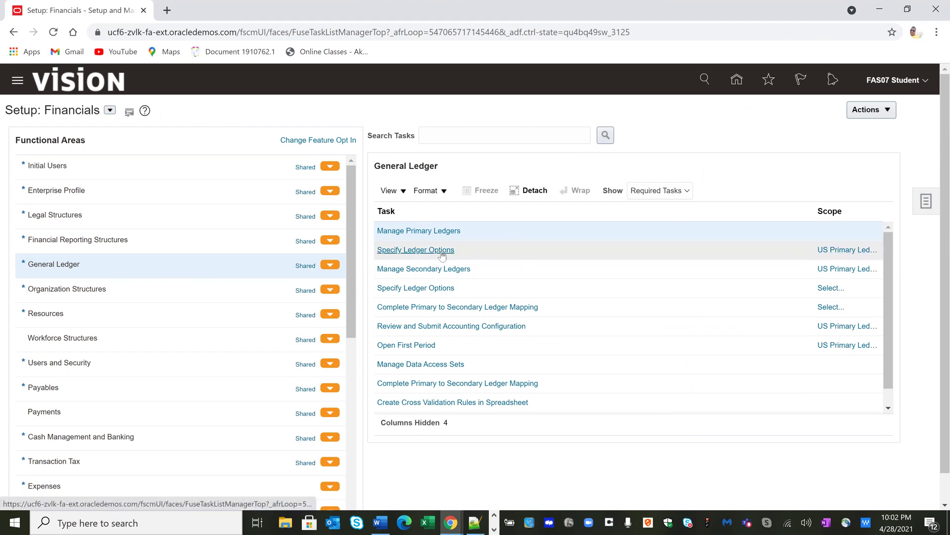
click(839, 253)
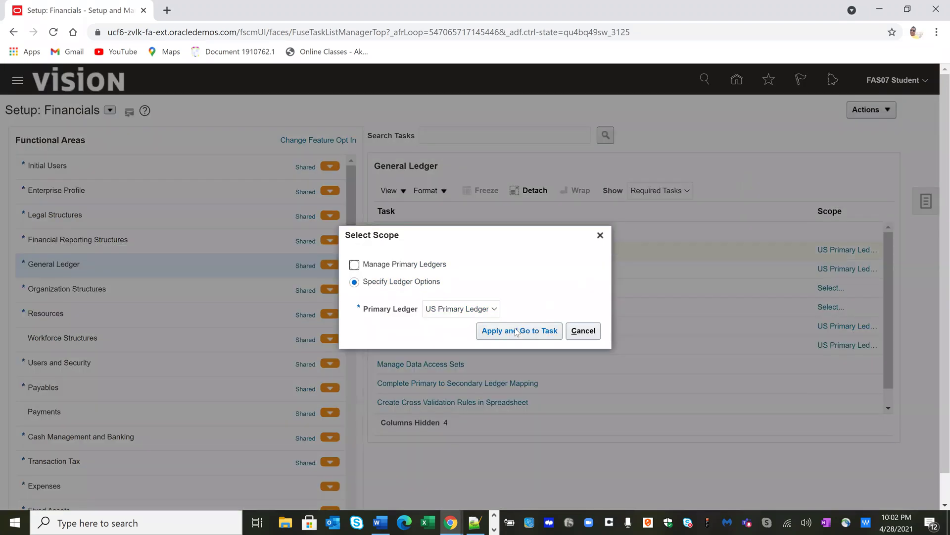
click(516, 332)
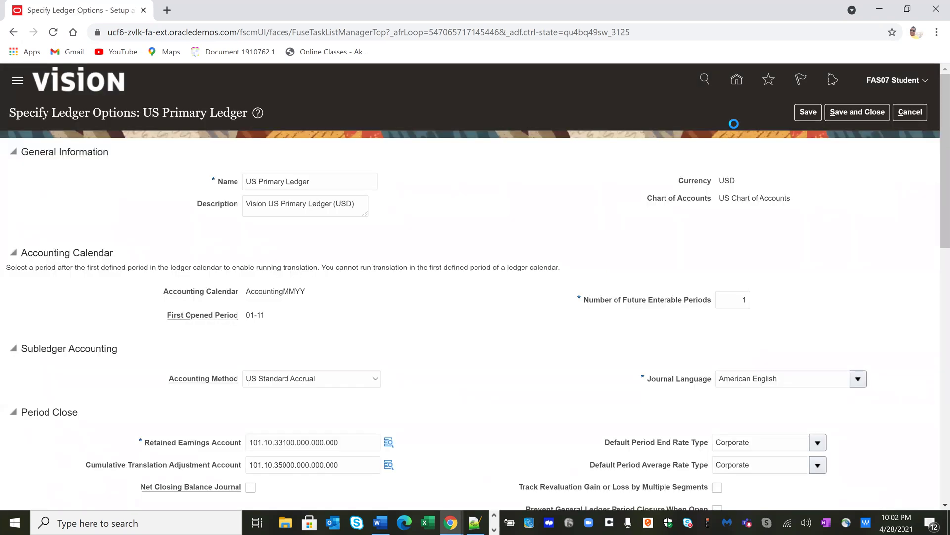
Step: Enable Prevent General Ledger Period Closure When Open Subledger Periods Exist for US Primary Ledger, then save and close the ledger options
drag(935, 198, 935, 309)
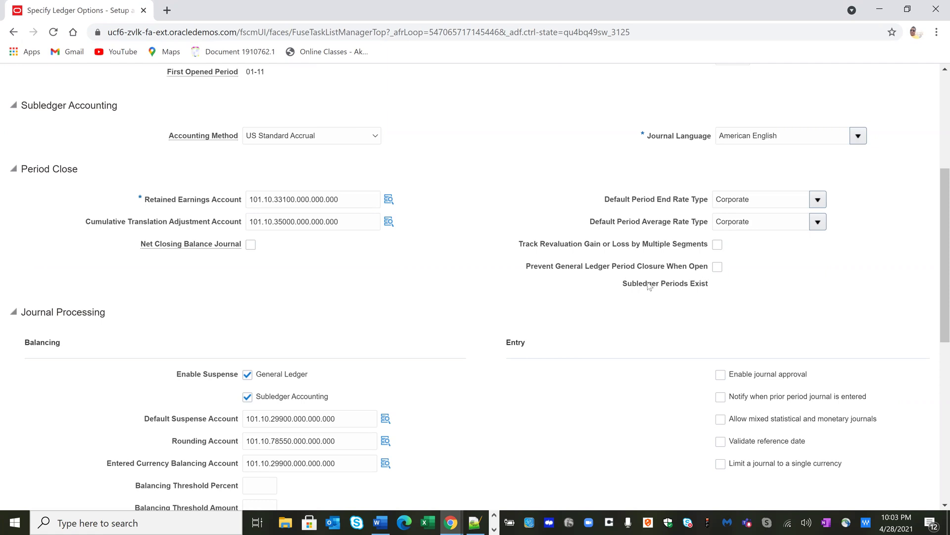
click(718, 269)
scroll(936, 222, up, 1)
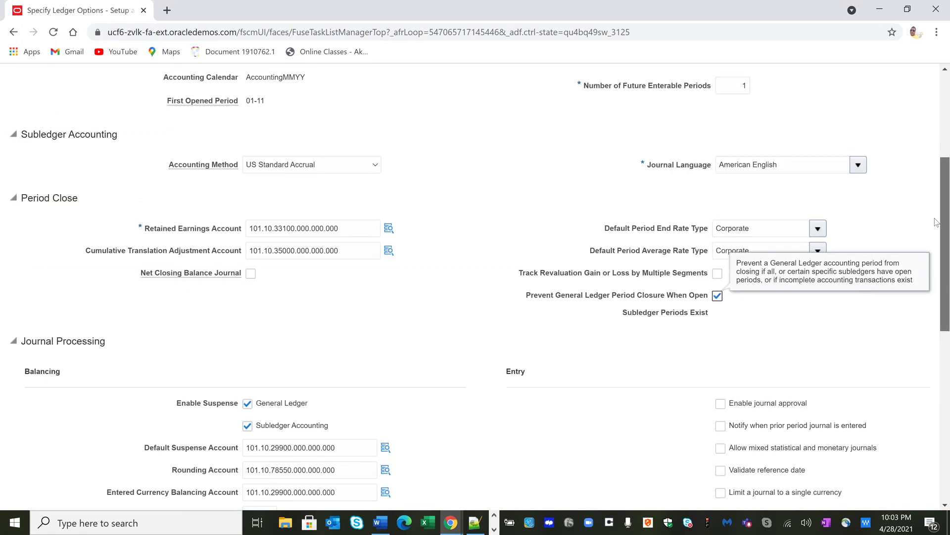
scroll(936, 223, up, 5)
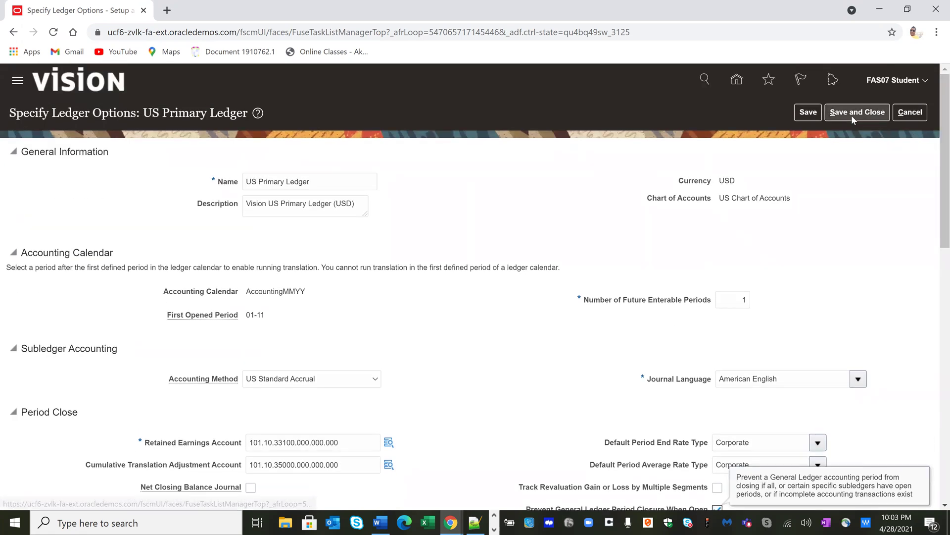
click(852, 115)
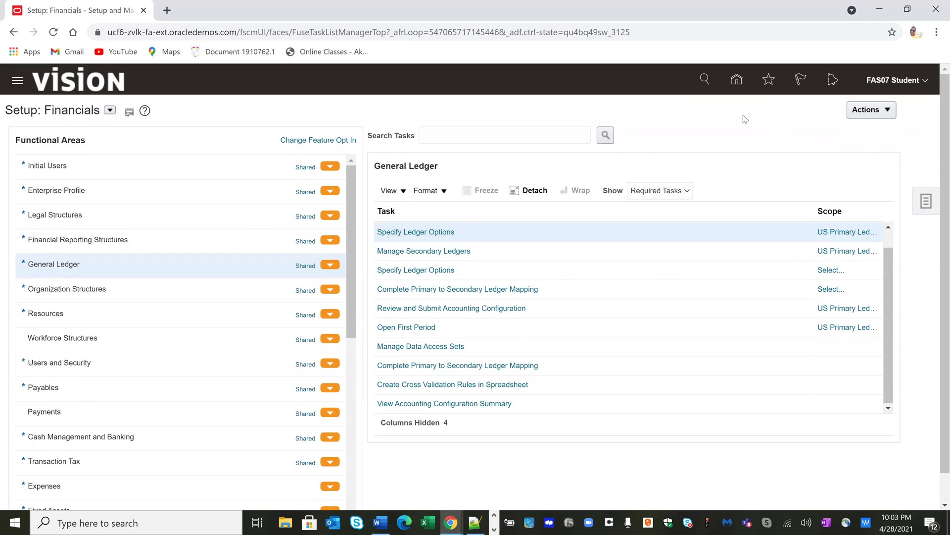
Step: Go back to the Period Close work area and open the General Ledger accounting period statuses
click(24, 83)
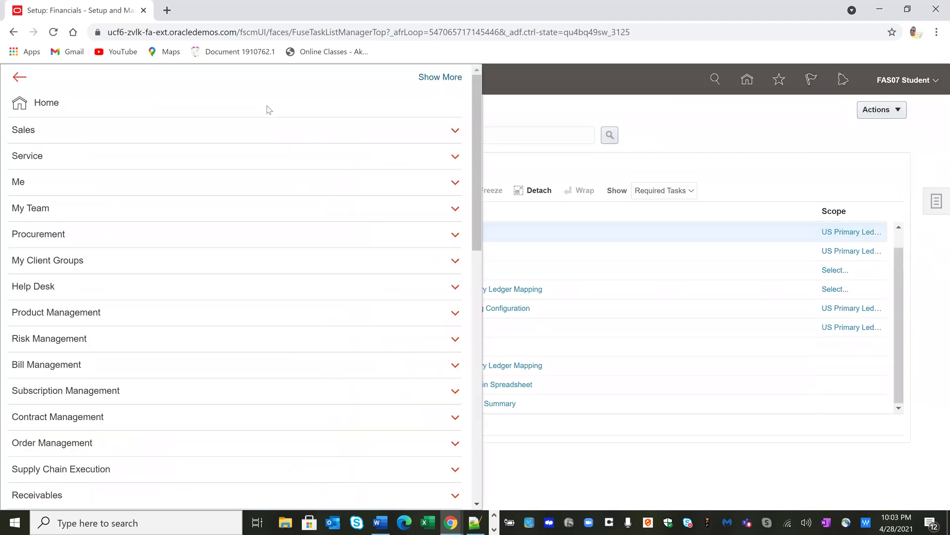
scroll(478, 201, down, 6)
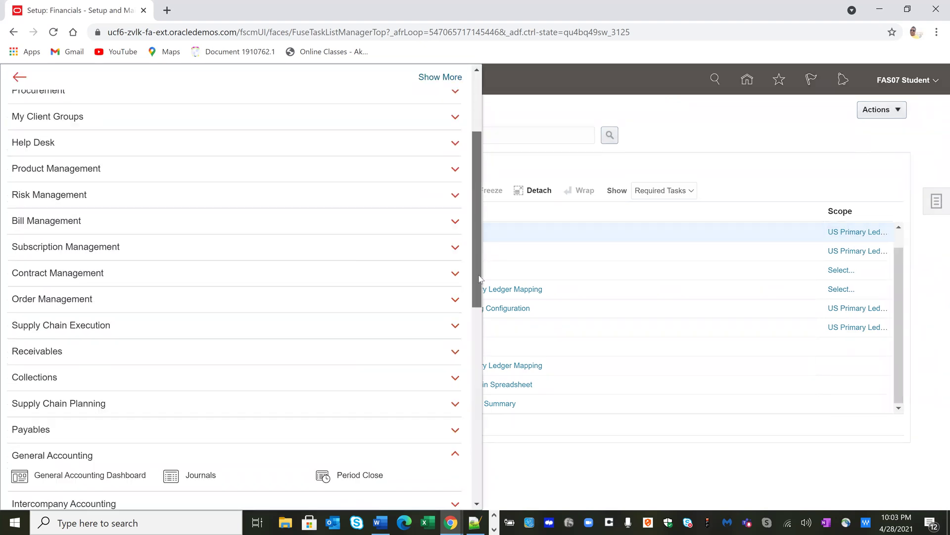
click(359, 312)
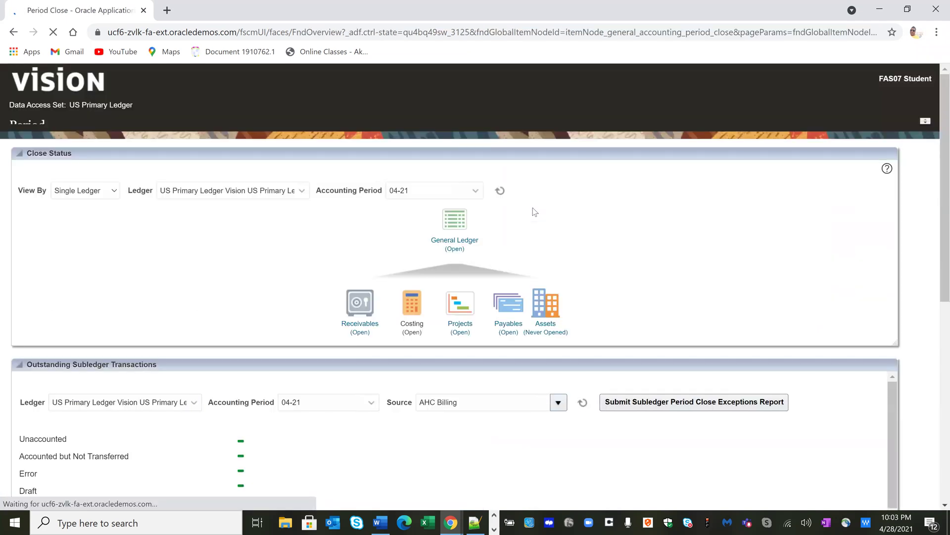
click(456, 242)
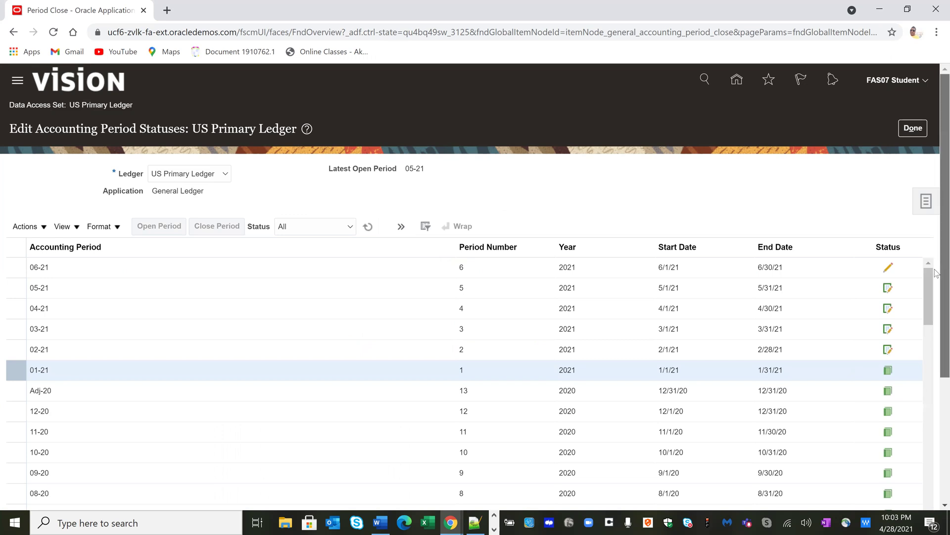
Step: Try to close General Ledger period 02-21 for US Primary Ledger
scroll(936, 272, down, 1)
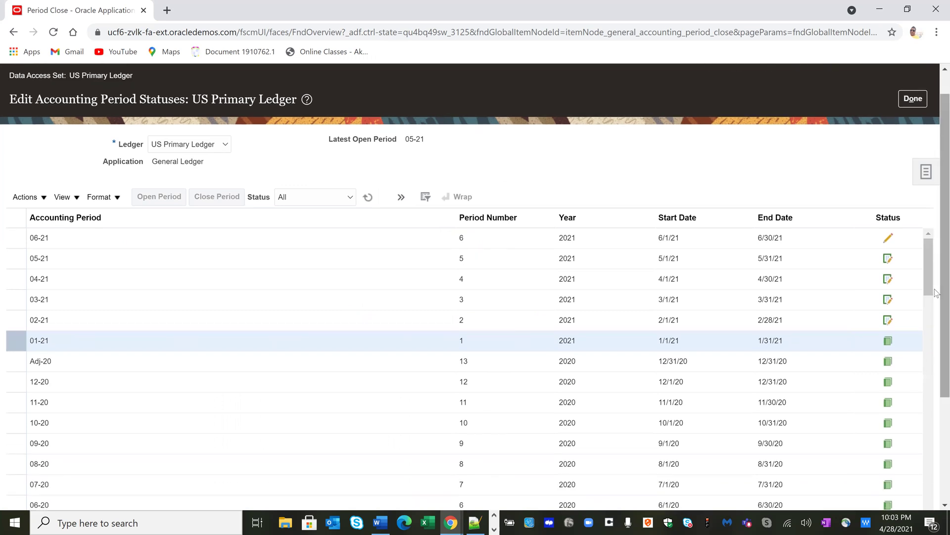
click(265, 321)
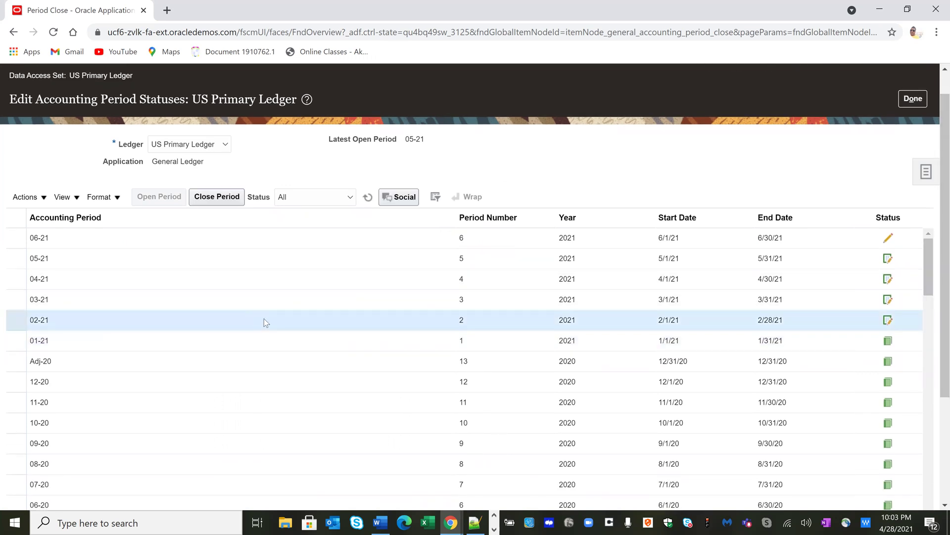
click(214, 197)
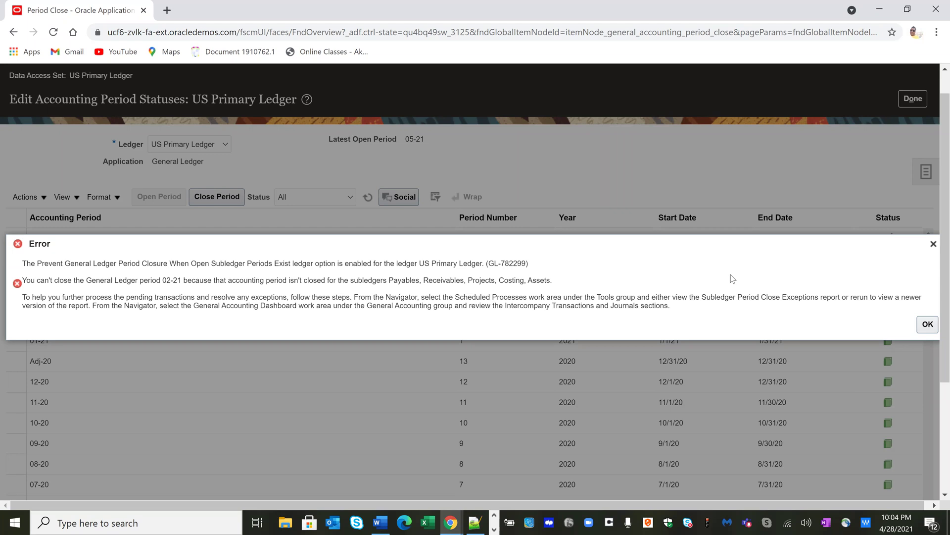
click(928, 325)
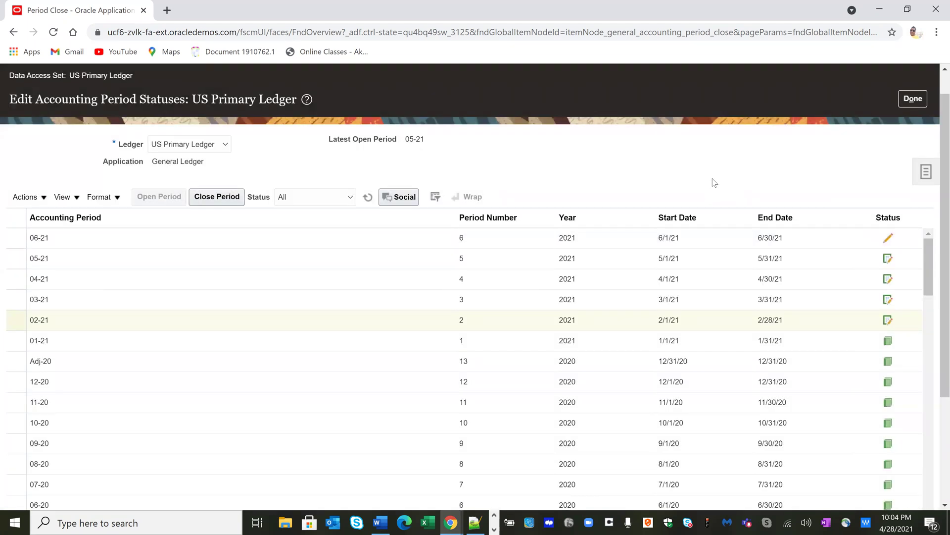
Step: Leave the accounting period statuses and open the General Ledger functional area of the Financials offering in Setup and Maintenance
click(913, 99)
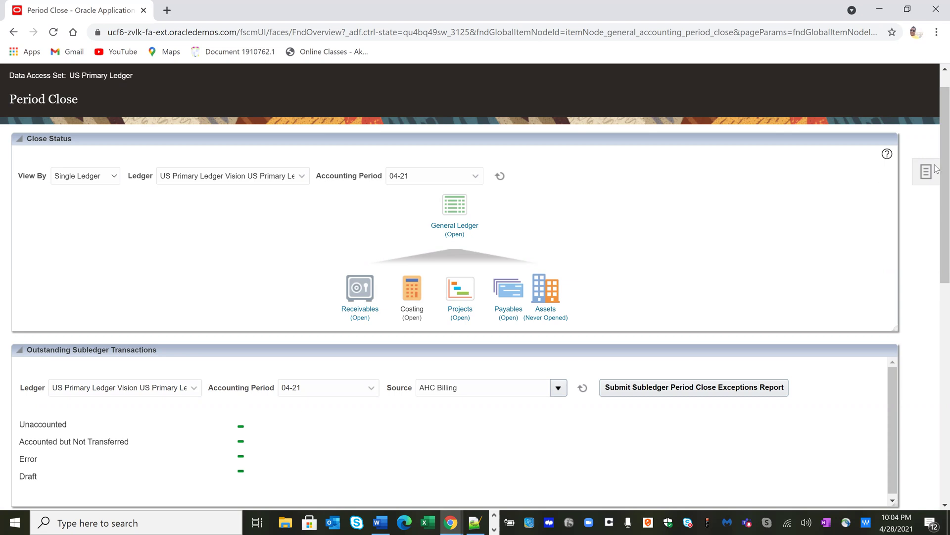
drag(945, 163, 946, 134)
click(922, 83)
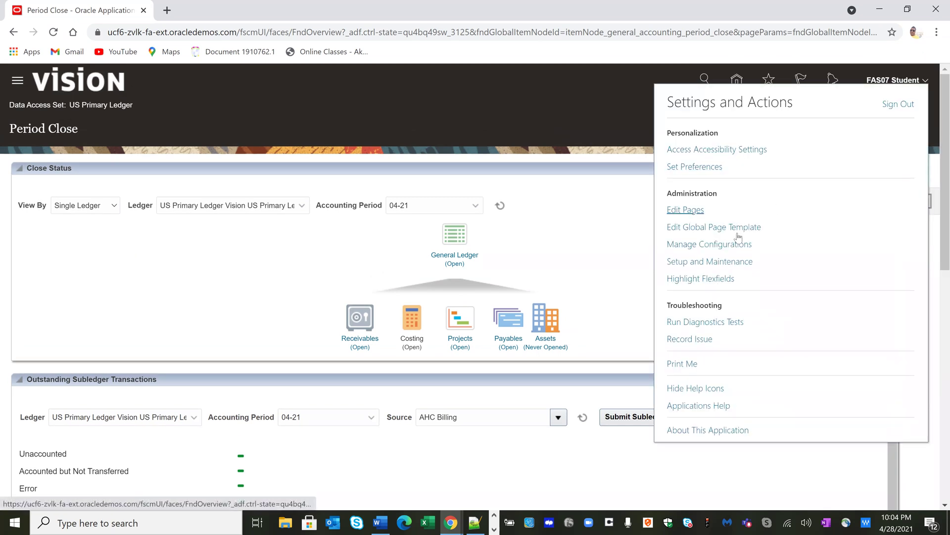
click(703, 262)
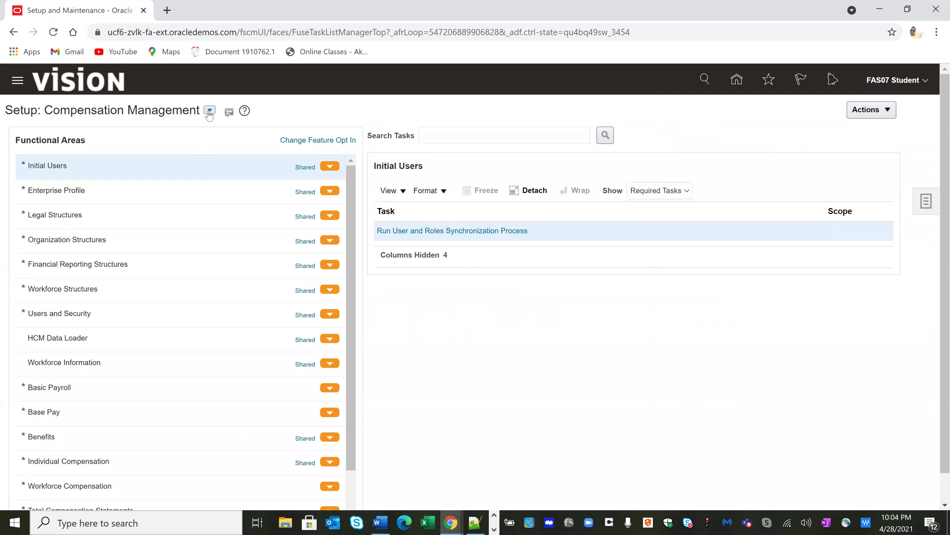
click(210, 110)
click(219, 195)
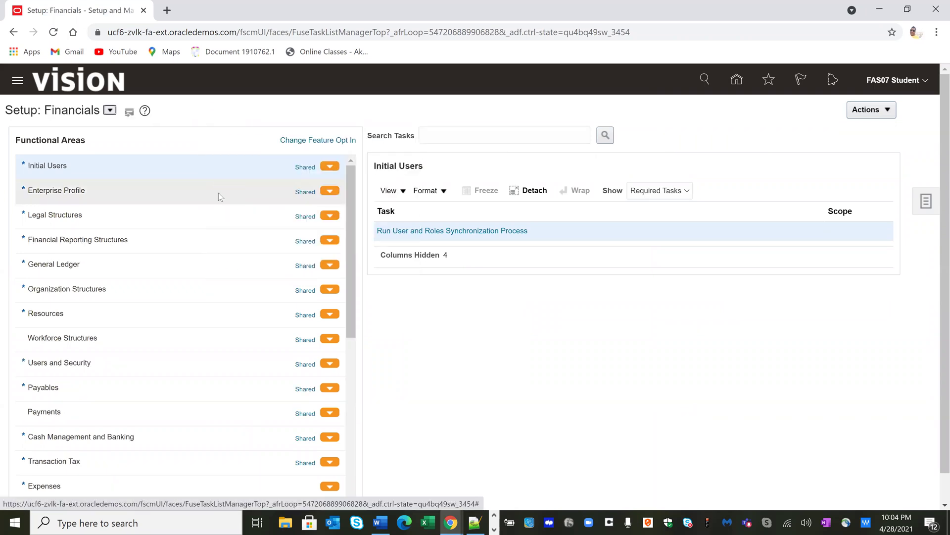
click(162, 260)
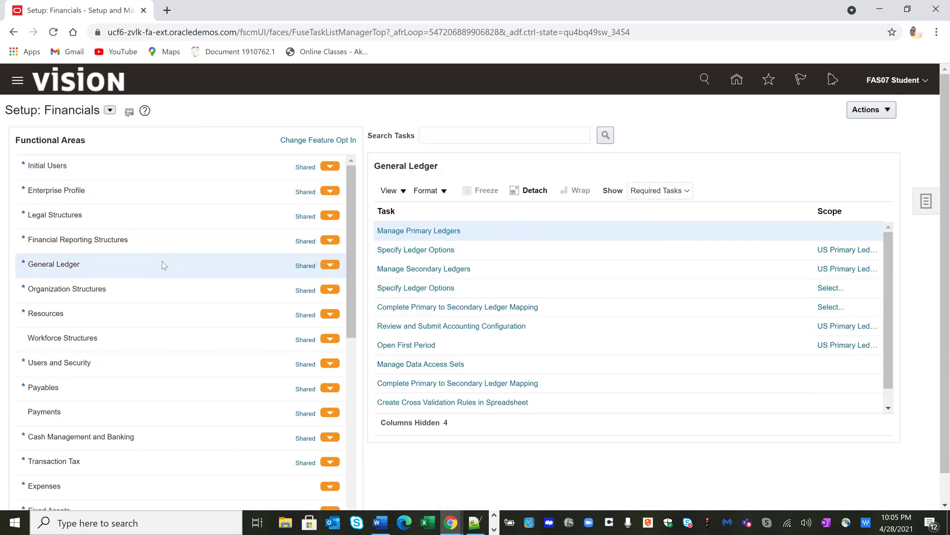
Step: Search the setup tasks for "Manage%General%Ledger%Lookup%" and open the Manage General Ledger Lookup Values task
click(469, 137)
text(Manage%General%Ledger%Lookup%)
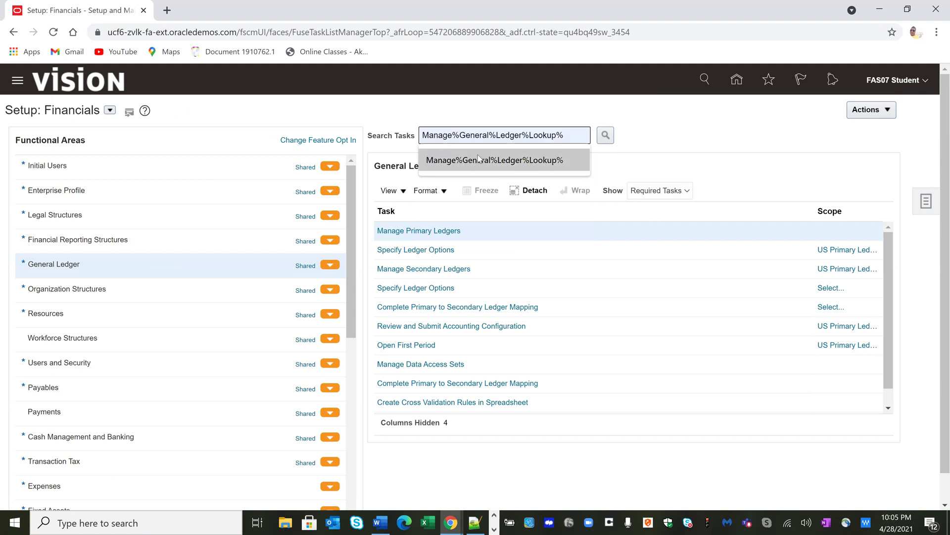
click(479, 159)
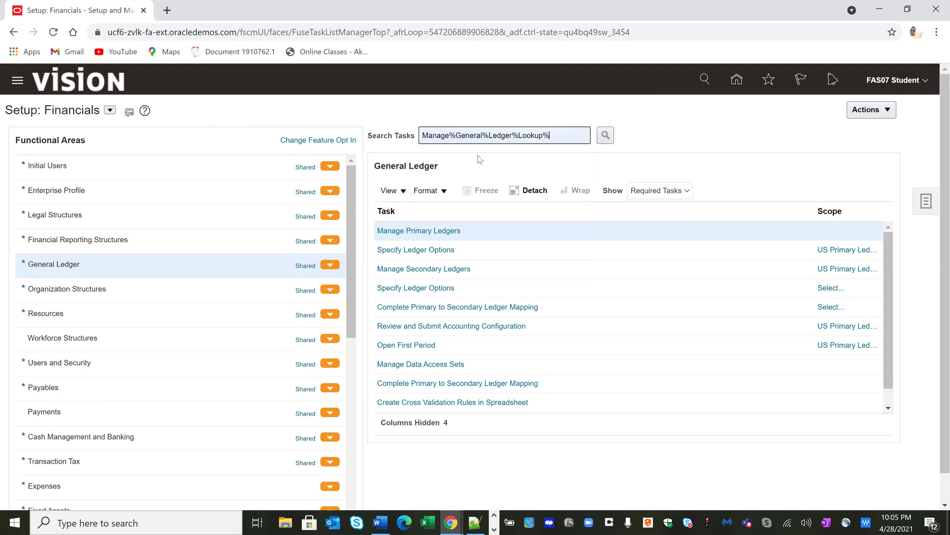
click(604, 136)
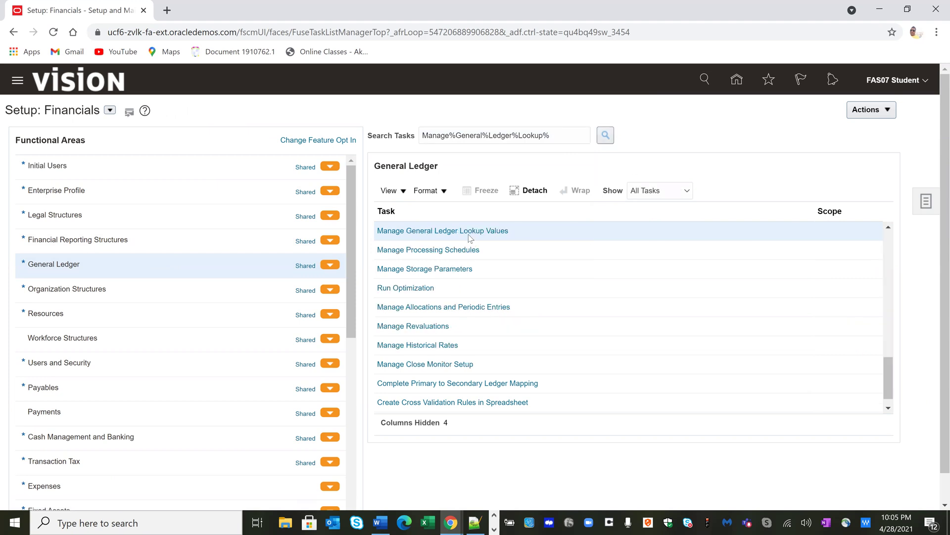
click(468, 236)
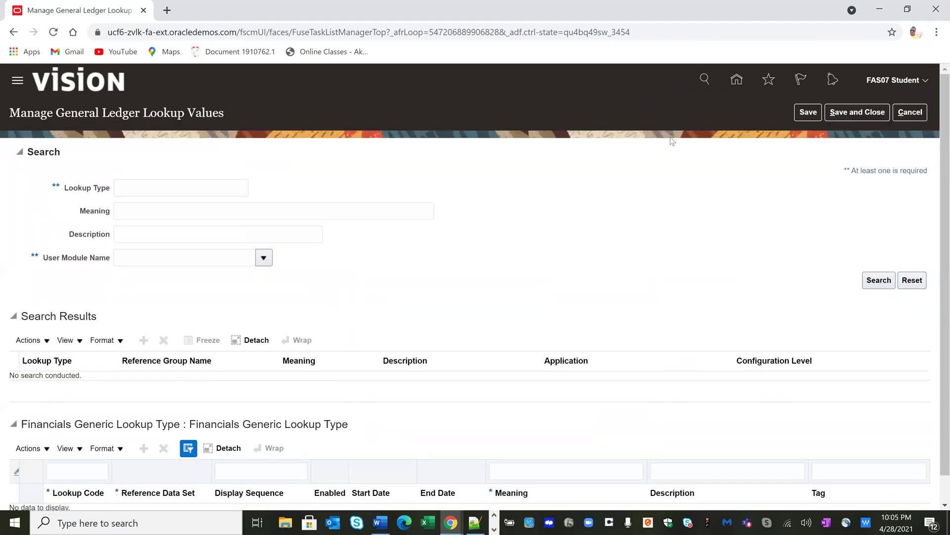
Step: Copy ORA_GL_INCLD_STRICT_PRD_CLOSE from the Notepad++ note and search for it as the lookup type in Manage General Ledger Lookup Values
click(136, 188)
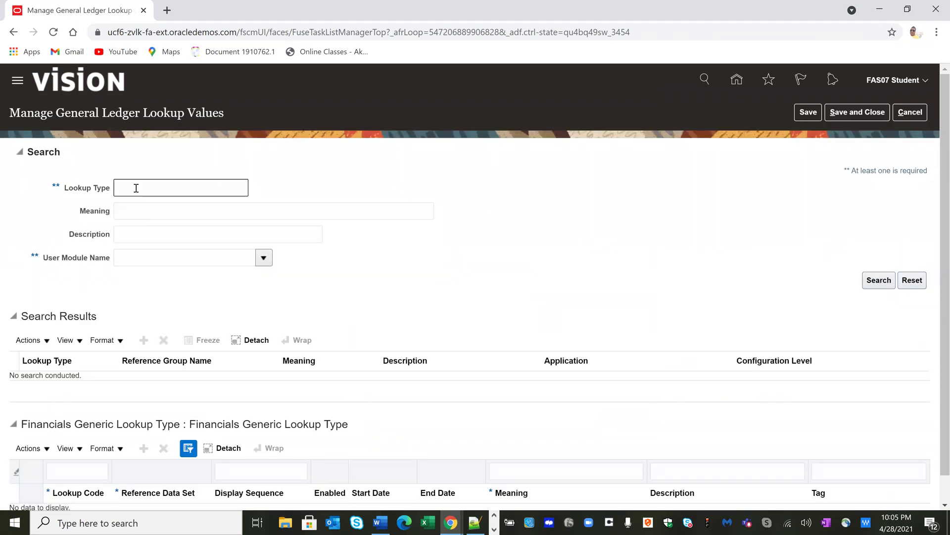
key(alt+Tab)
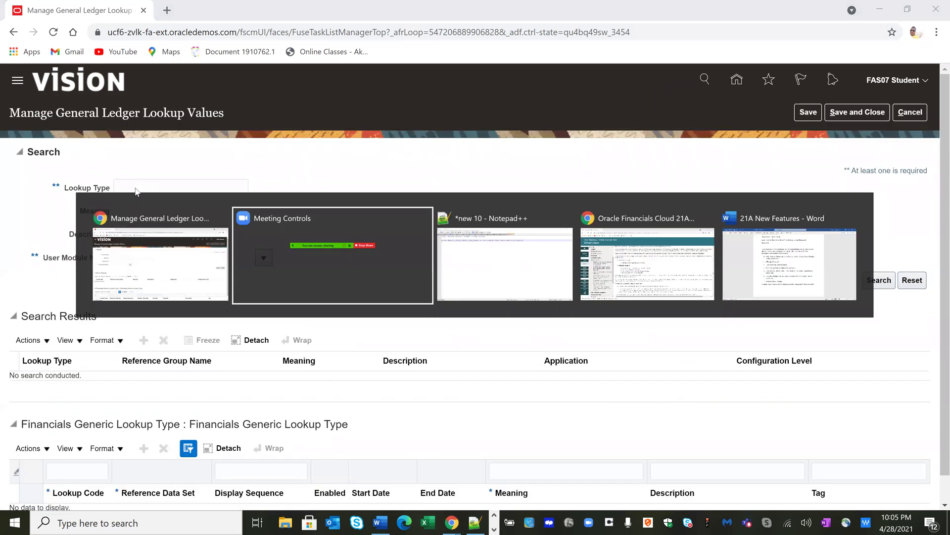
key(alt+Tab)
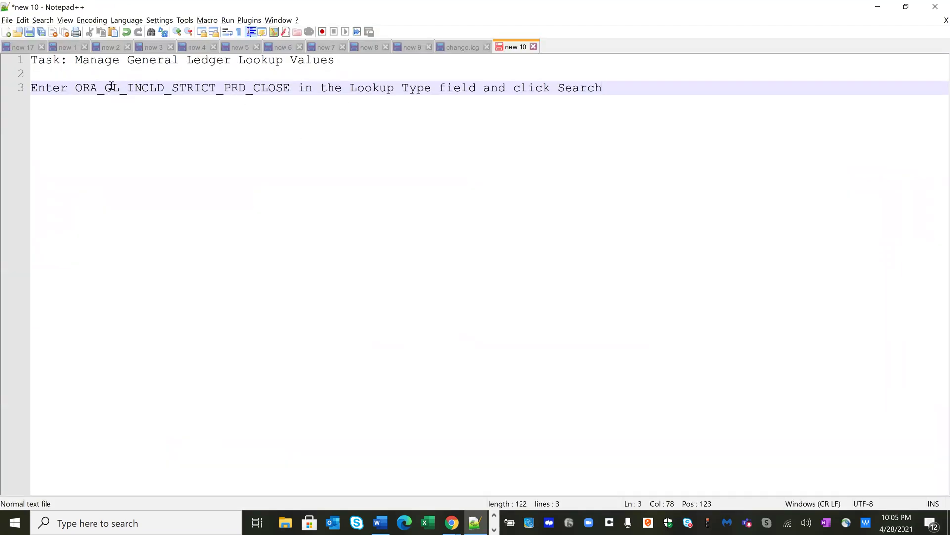
drag(75, 90, 289, 90)
key(ctrl+c)
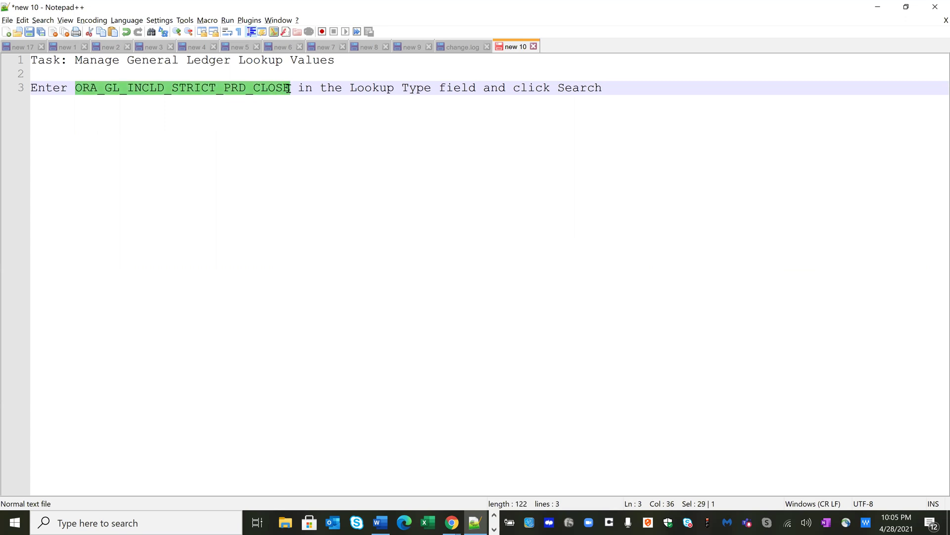
key(alt+Tab)
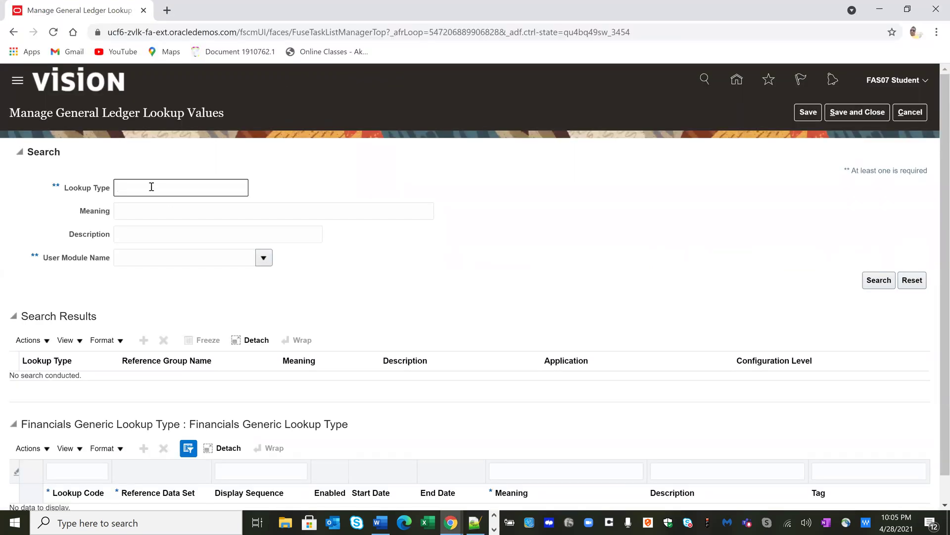
key(ctrl+v)
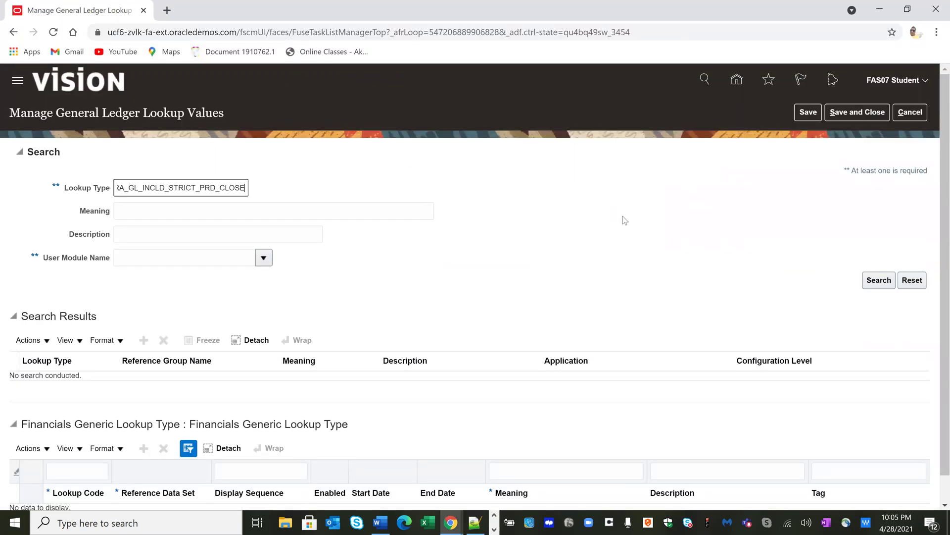
click(879, 280)
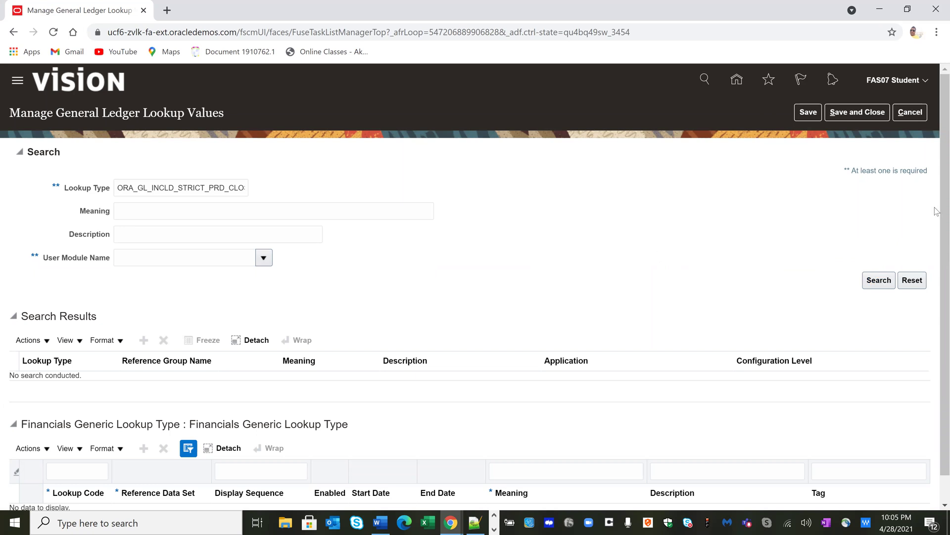
Step: Disable the ORA_AR lookup code of ORA_GL_INCLD_STRICT_PRD_CLOSE, then save and close the lookup values
scroll(937, 363, down, 1)
scroll(937, 363, down, 3)
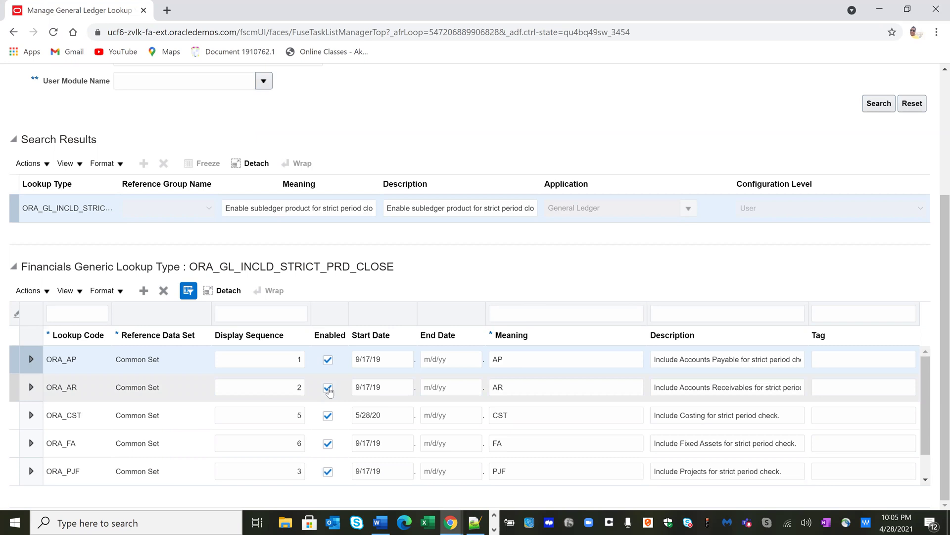
click(327, 389)
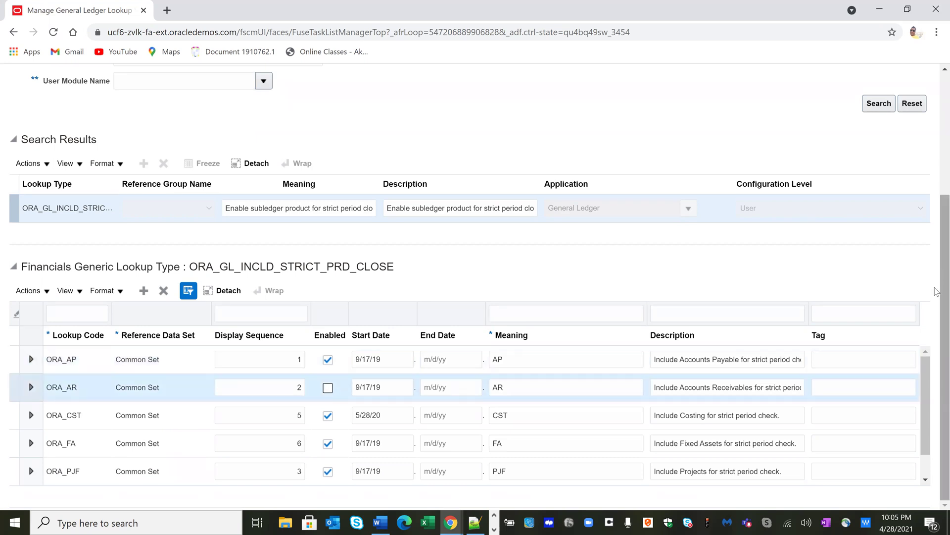
scroll(937, 292, up, 4)
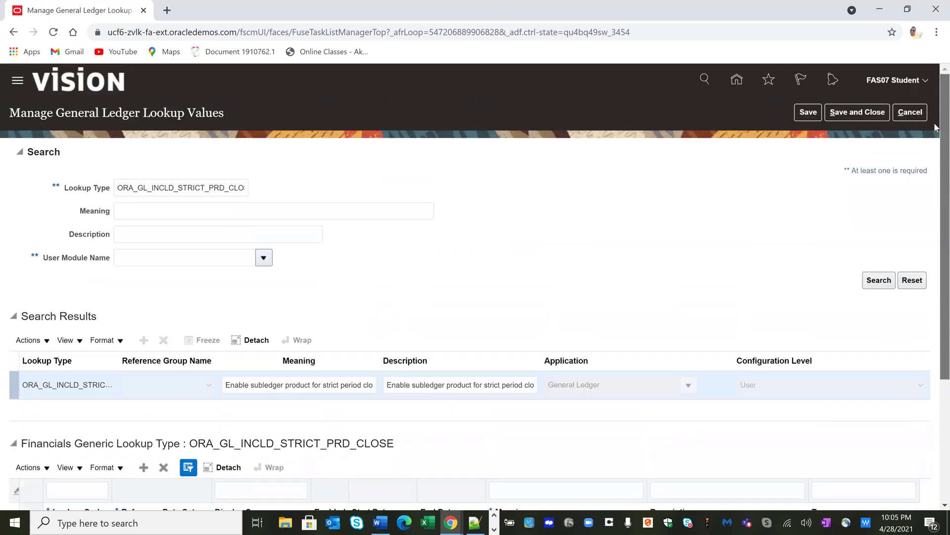
click(859, 114)
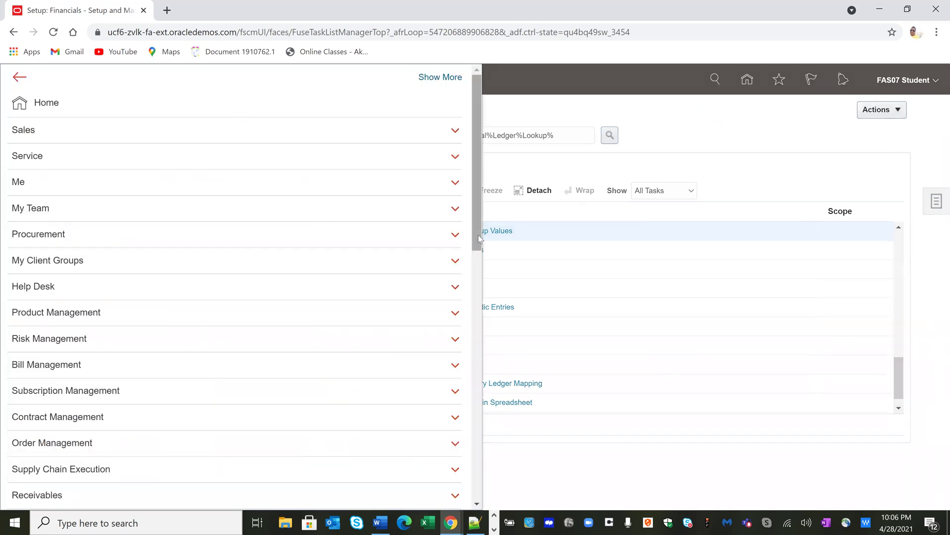
Step: Return to the Period Close work area under General Accounting and open the General Ledger period statuses for US Primary Ledger
scroll(478, 235, down, 6)
click(354, 303)
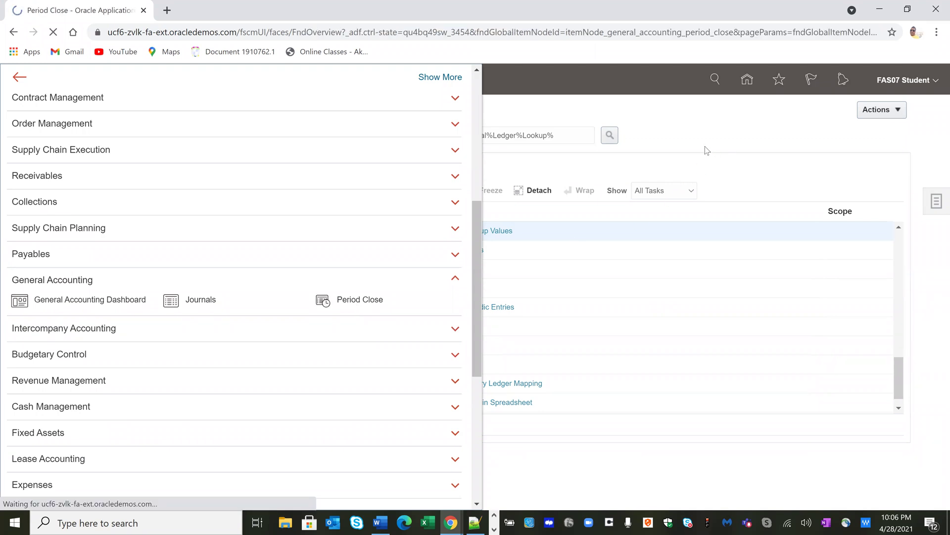
click(459, 242)
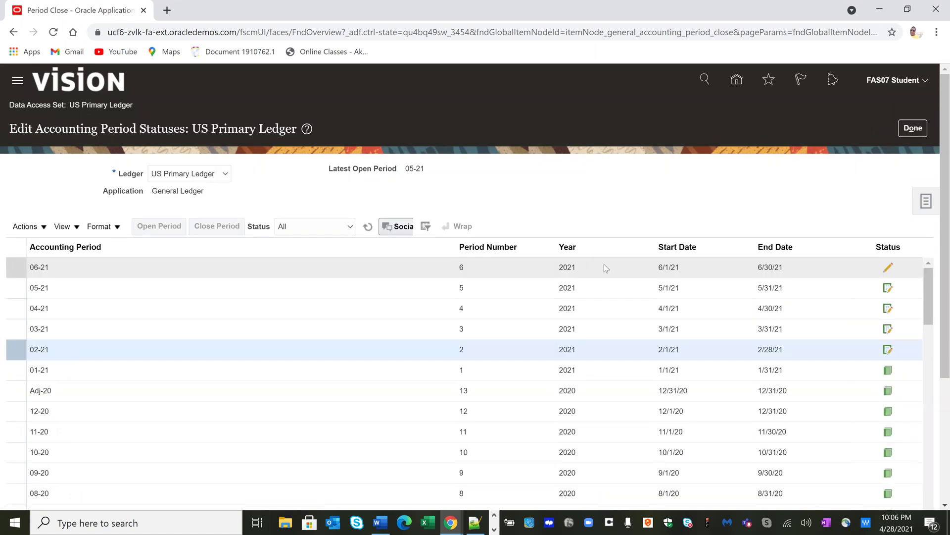
Step: Try again to close General Ledger period 02-21, review which subledgers the error lists, dismiss it and leave the period statuses
scroll(720, 282, down, 1)
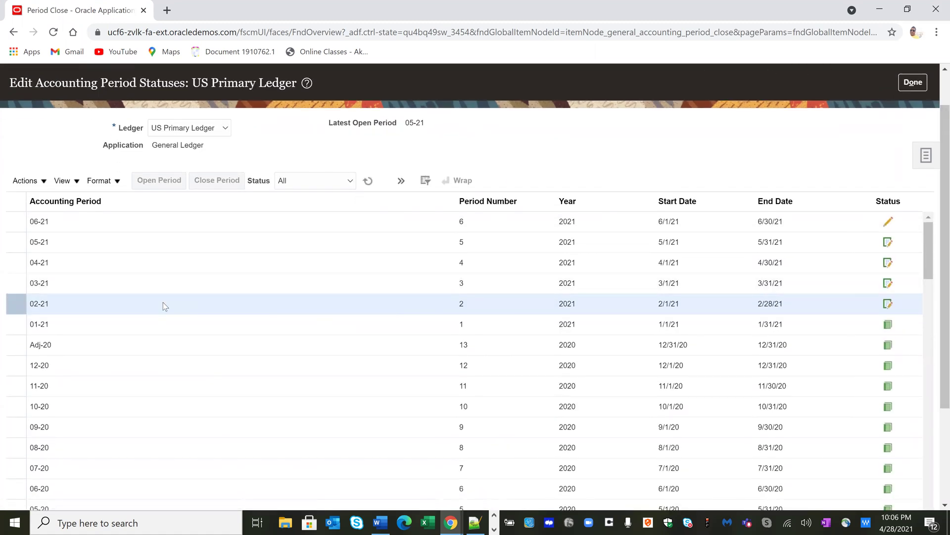
click(143, 305)
click(85, 285)
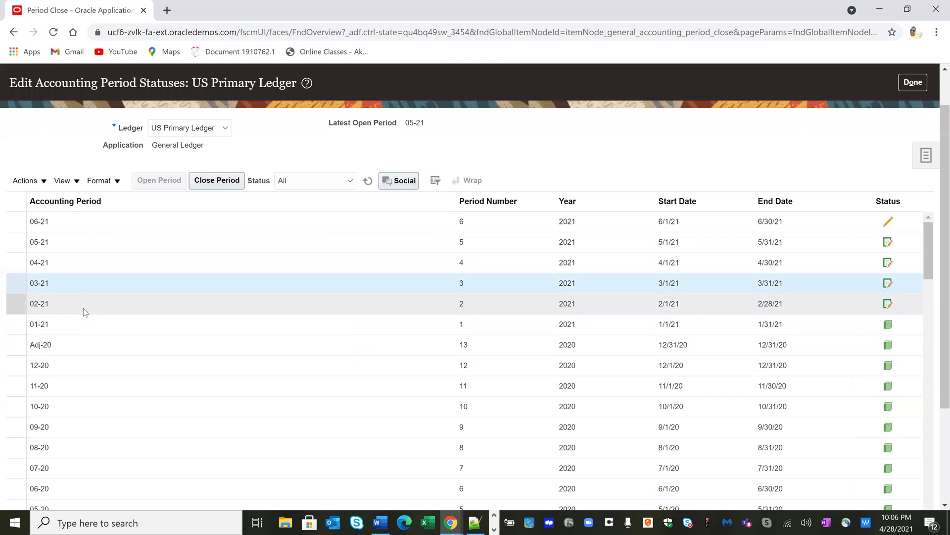
click(83, 307)
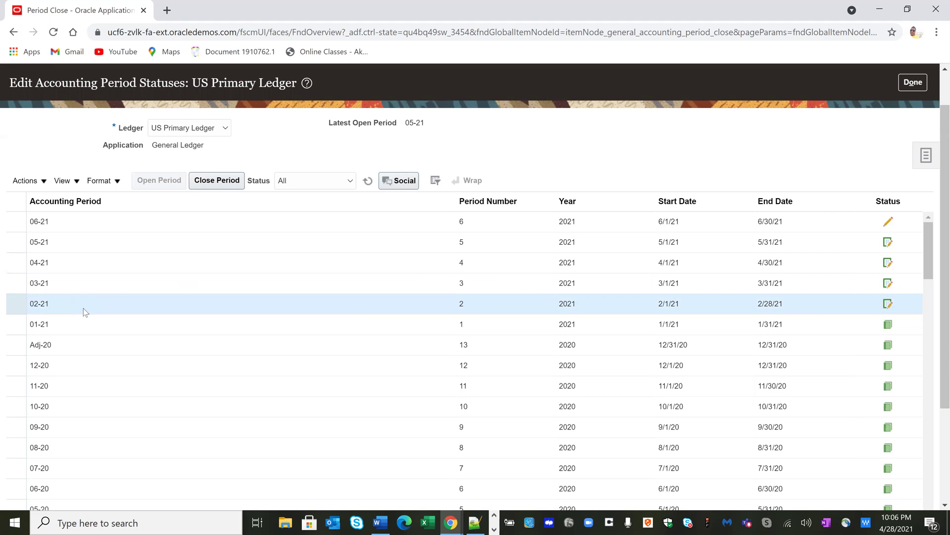
click(217, 181)
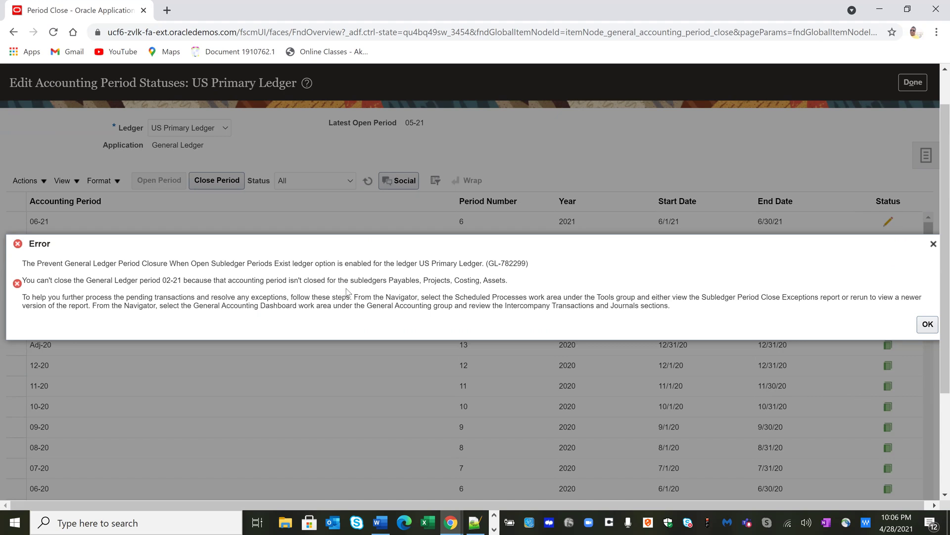
drag(389, 280, 508, 281)
click(539, 285)
click(927, 325)
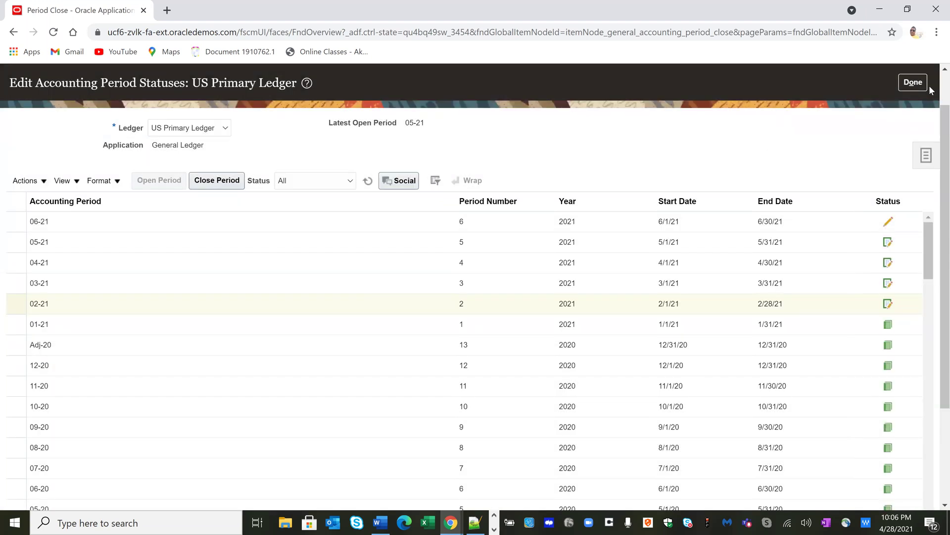
click(911, 81)
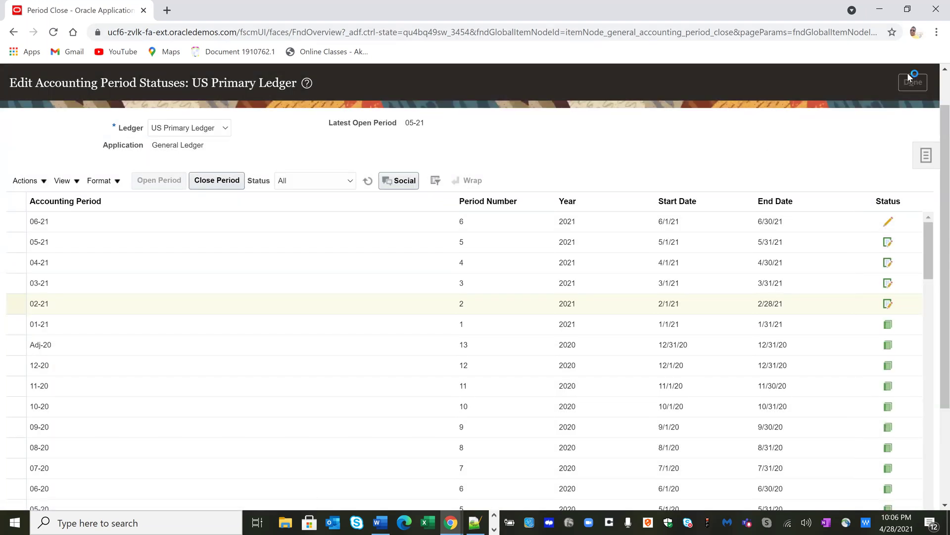